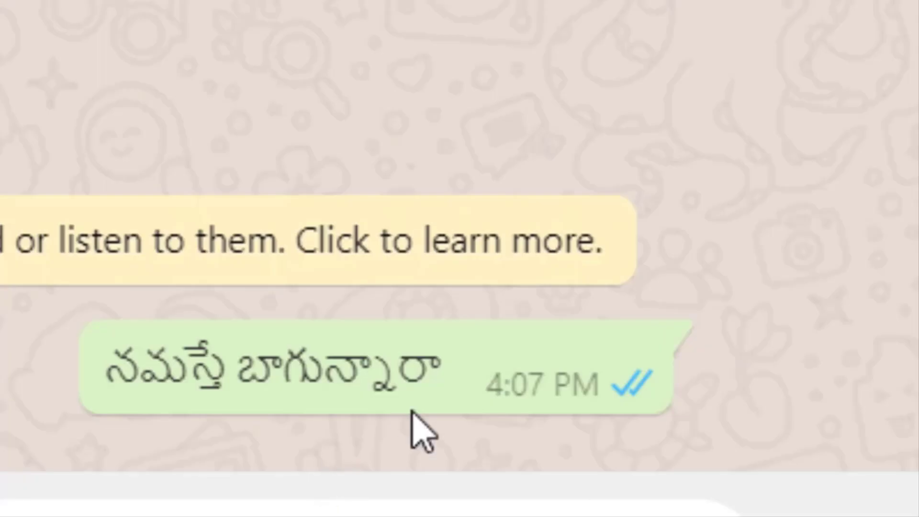
Select and copy the Telugu message in the WhatsApp Web chat.
mouse_move(472, 390)
mouse_down()
mouse_move(354, 378)
mouse_move(123, 389)
mouse_up()
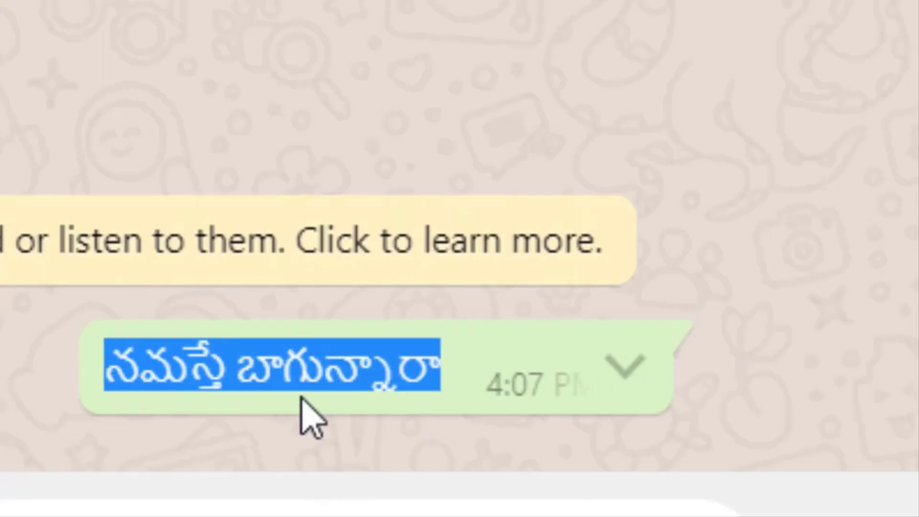
right_click(320, 368)
click(344, 407)
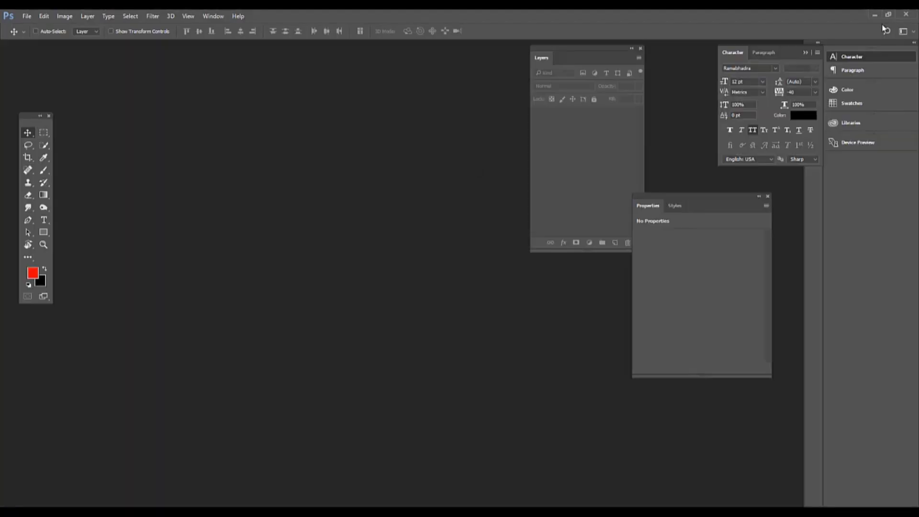
Open the Type page of Photoshop's Edit > Preferences.
click(44, 16)
mouse_move(60, 388)
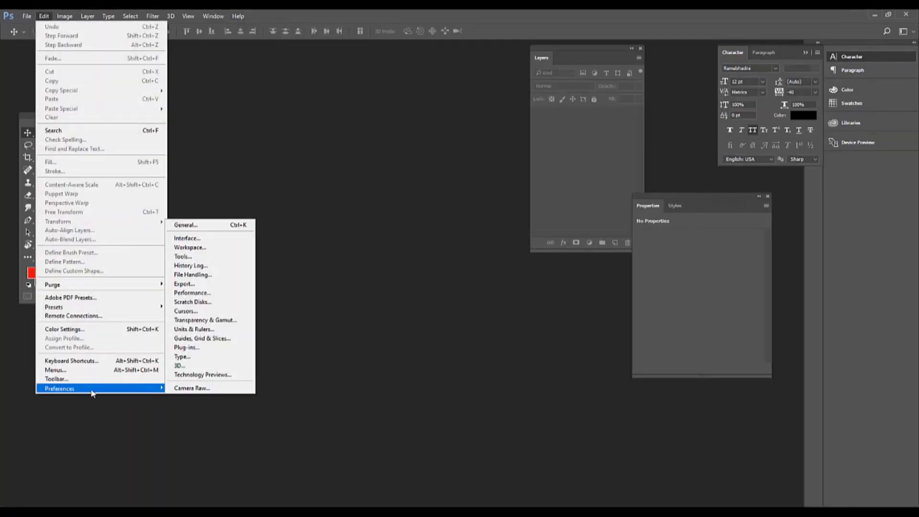
click(193, 361)
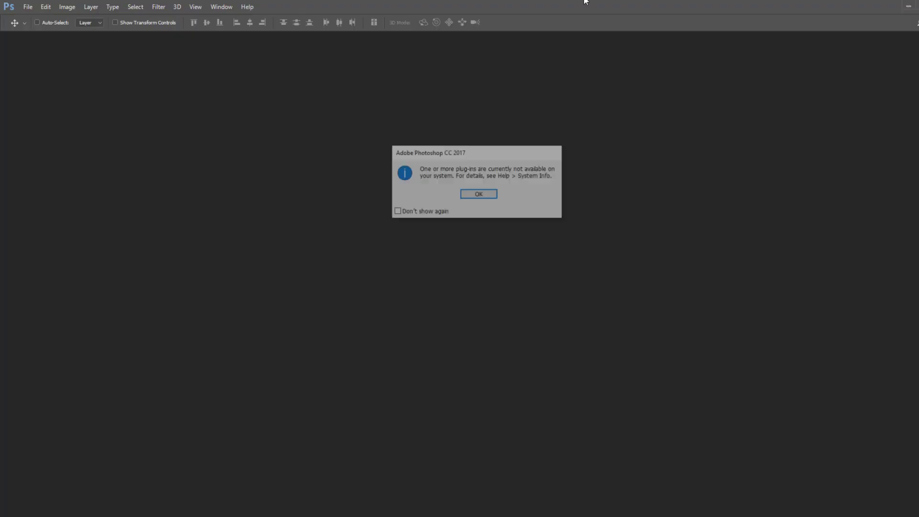
Dismiss the startup plug-in warning and open the Edit menu toward Preferences.
click(475, 195)
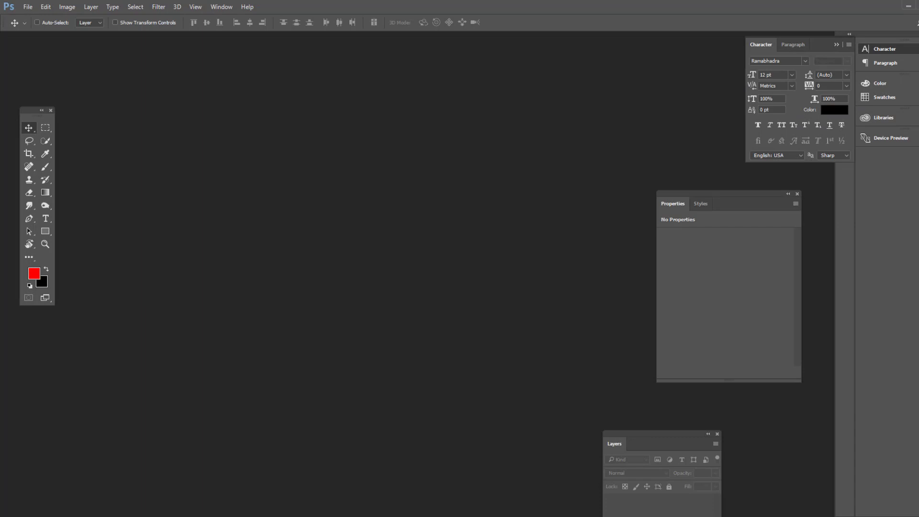
click(28, 7)
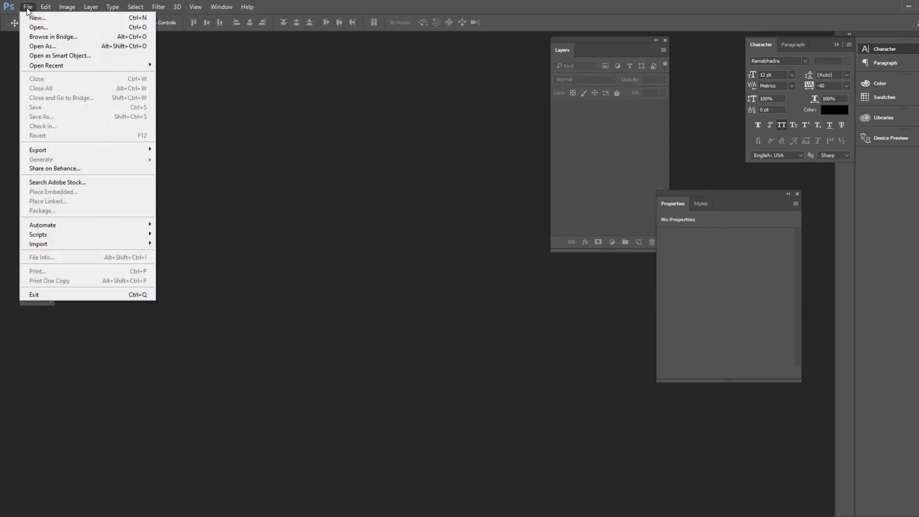
click(27, 7)
click(48, 7)
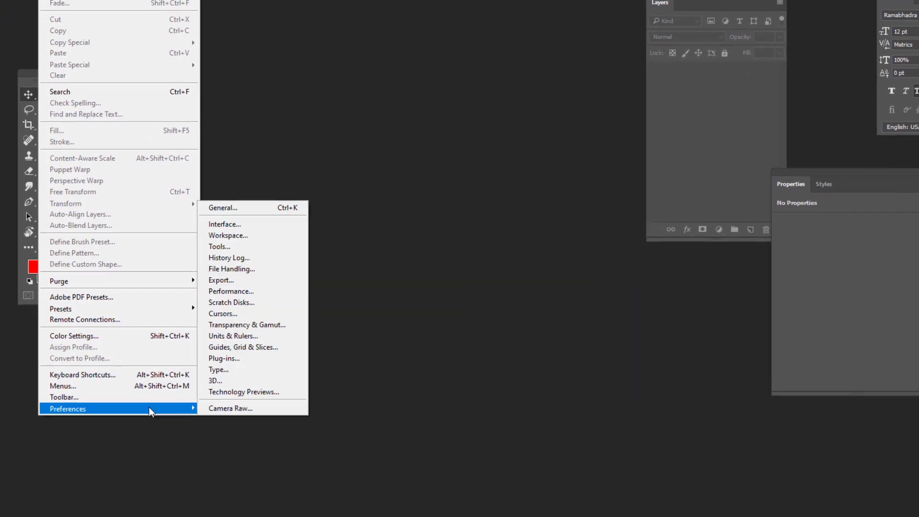
mouse_move(88, 452)
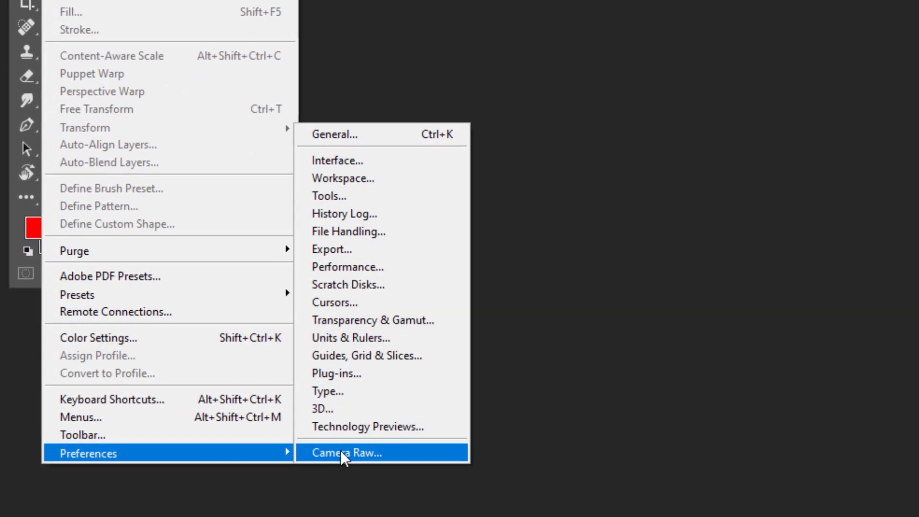
Switch the Type preferences text engine to Middle Eastern and South Asian, then dismiss the plug-ins notice.
click(342, 390)
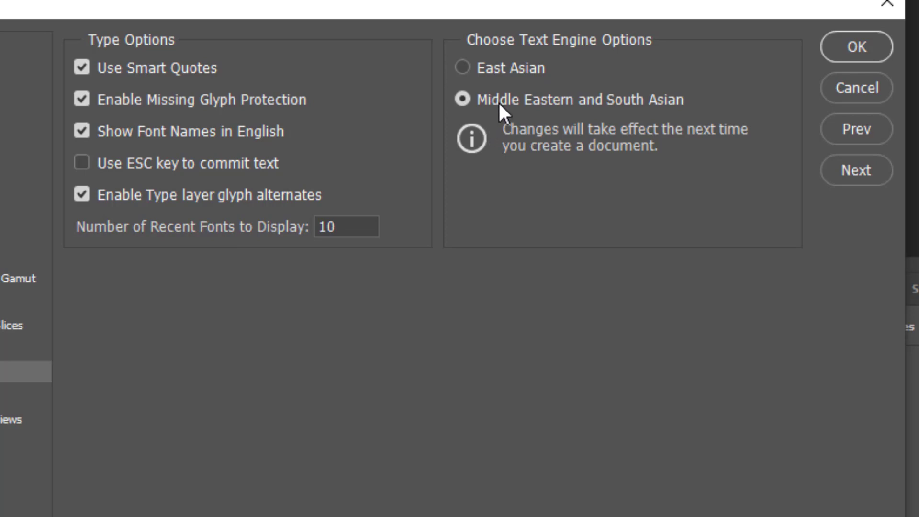
click(504, 66)
click(495, 100)
click(865, 48)
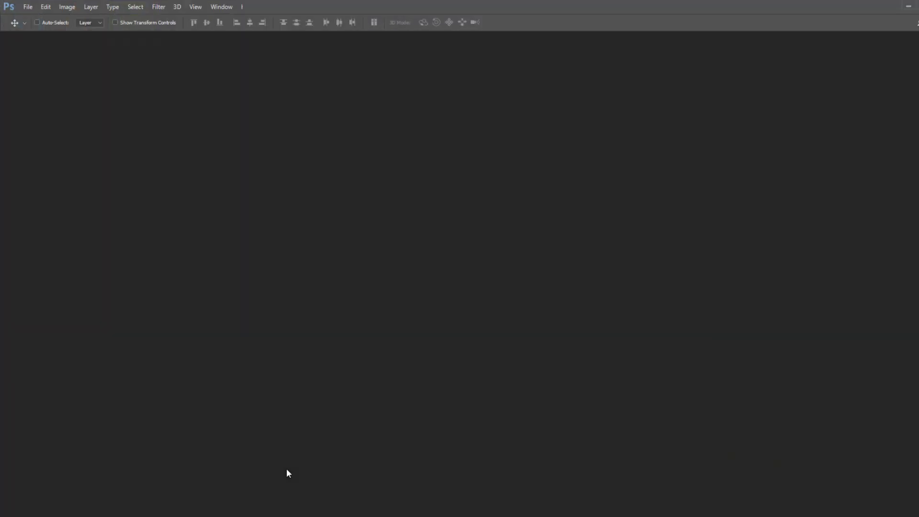
click(479, 194)
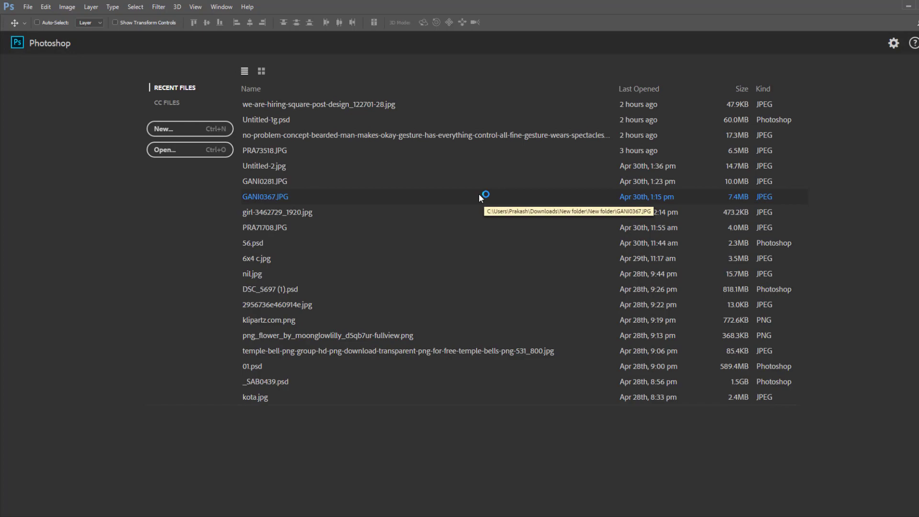
Close Photoshop's start screen, minimize it, and search 'whatsapp web' in Chrome.
key(Escape)
click(909, 4)
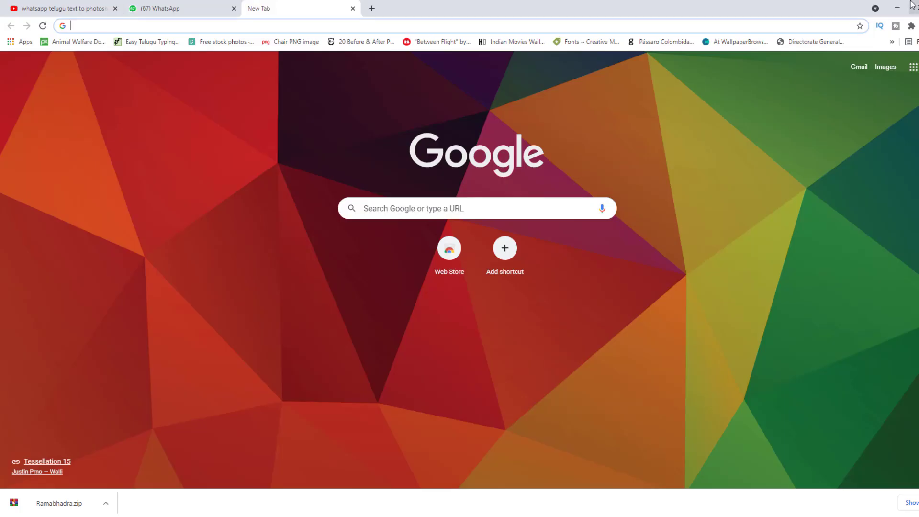
click(462, 205)
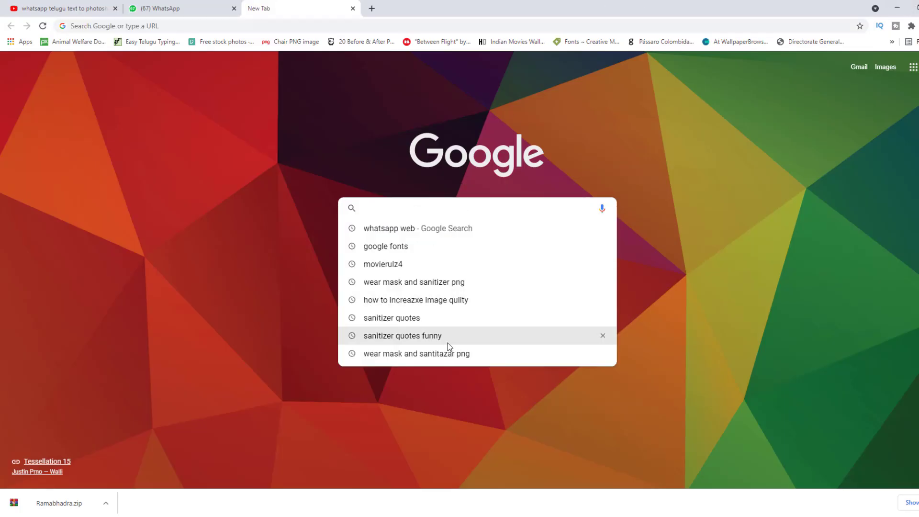
click(410, 228)
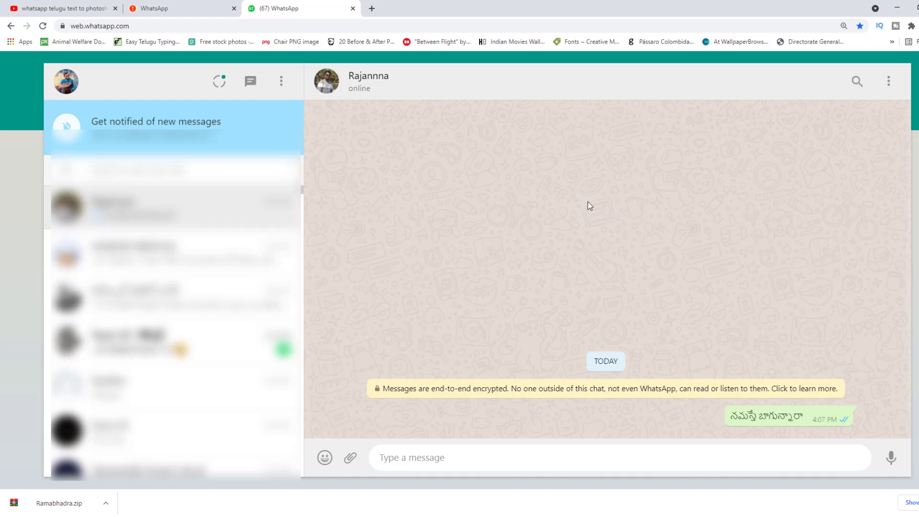
Copy the Telugu message from the WhatsApp Web chat and start a blank browser tab.
mouse_move(788, 416)
drag(808, 420, 733, 420)
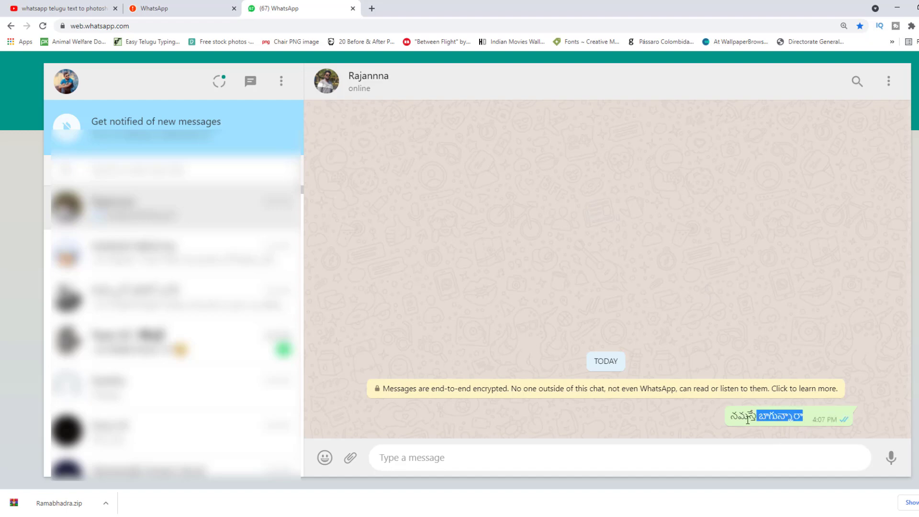
right_click(776, 415)
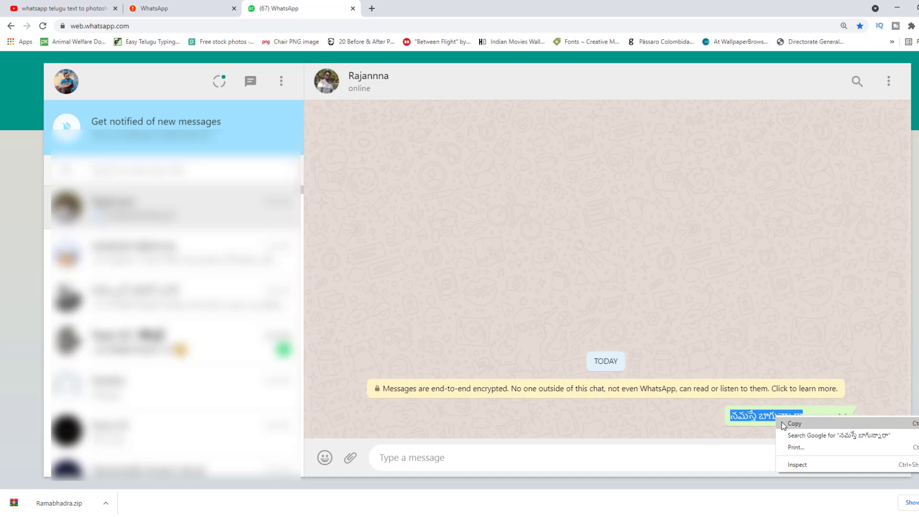
click(783, 425)
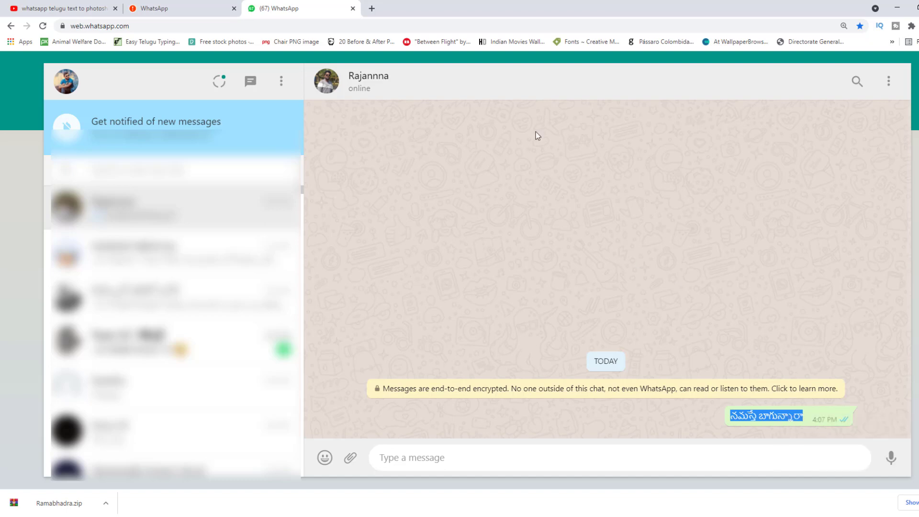
click(371, 8)
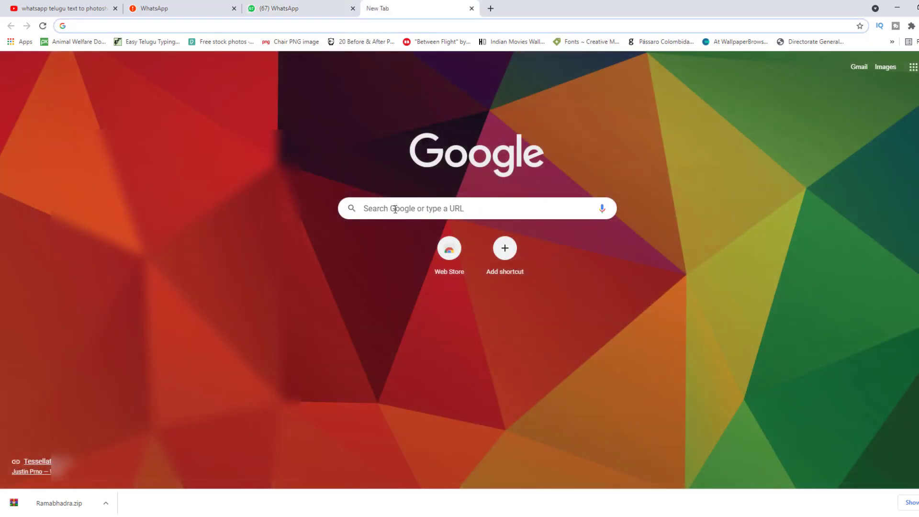
Search 'google fonts' and open the Google Fonts: Browse Fonts result.
click(395, 209)
mouse_move(385, 246)
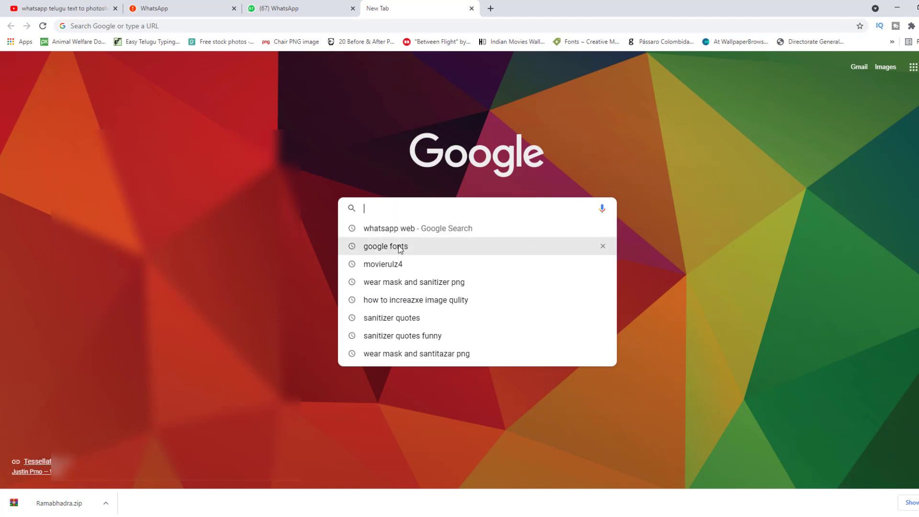
click(401, 247)
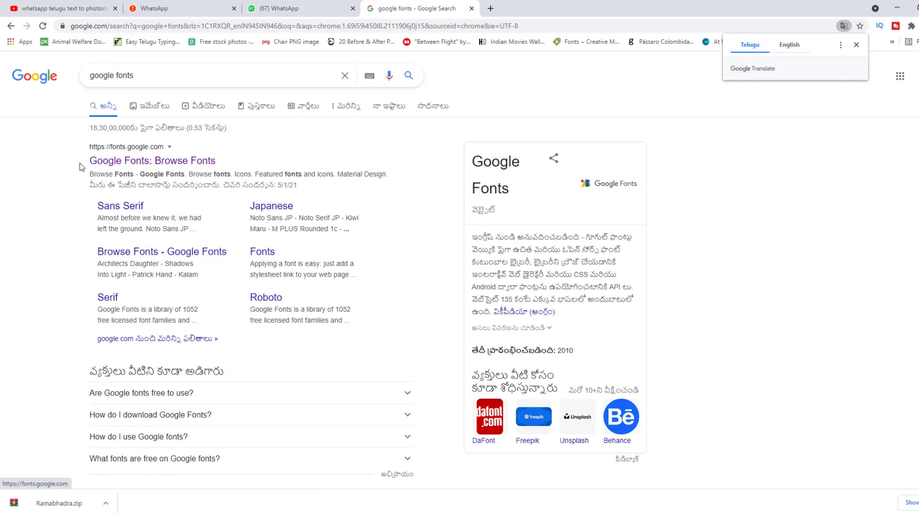
click(119, 164)
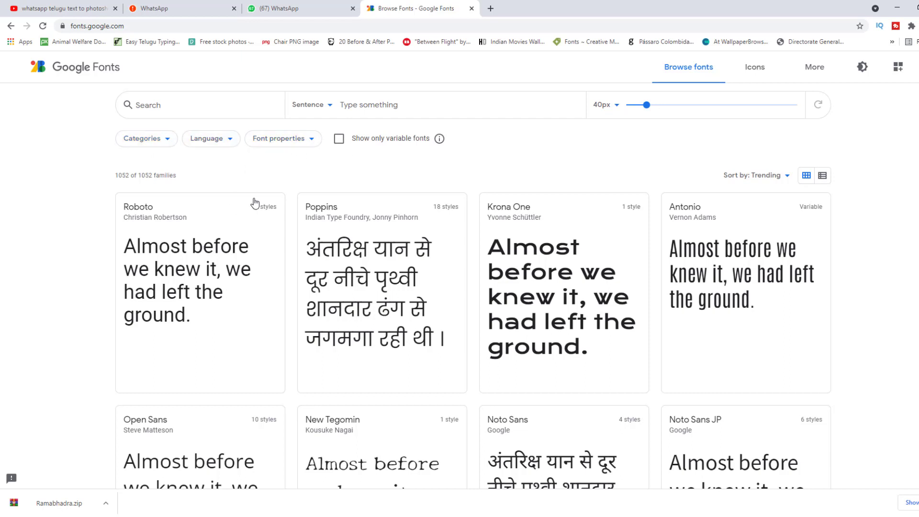
Filter Google Fonts to Telugu and scroll through the 20 families, including Ramabhadra.
click(193, 141)
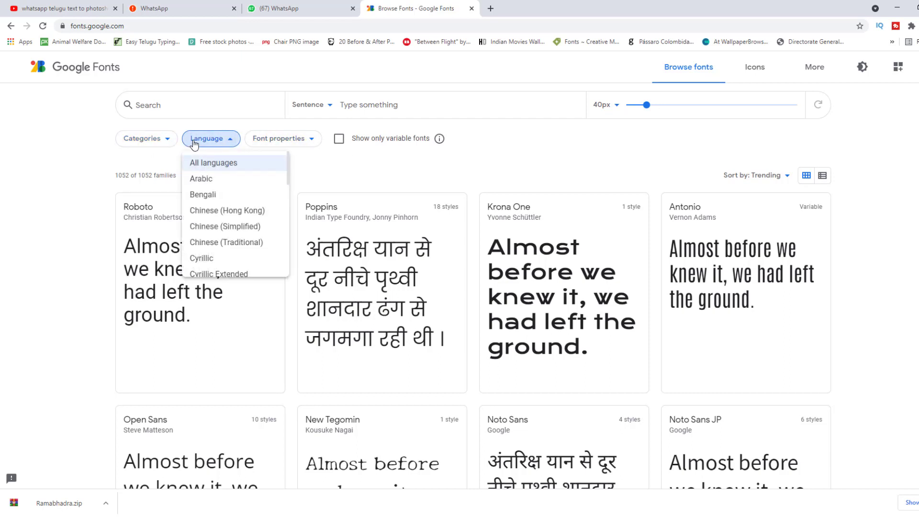
scroll(197, 191, down, 5)
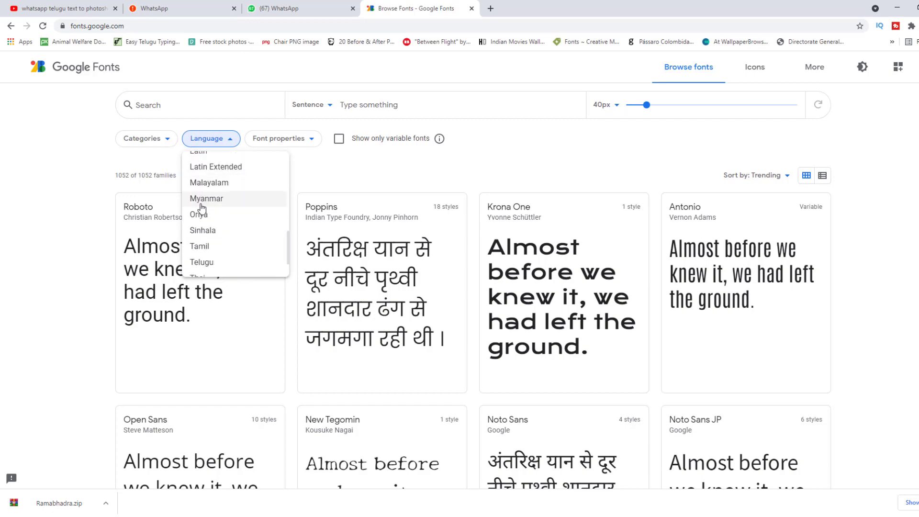
click(207, 263)
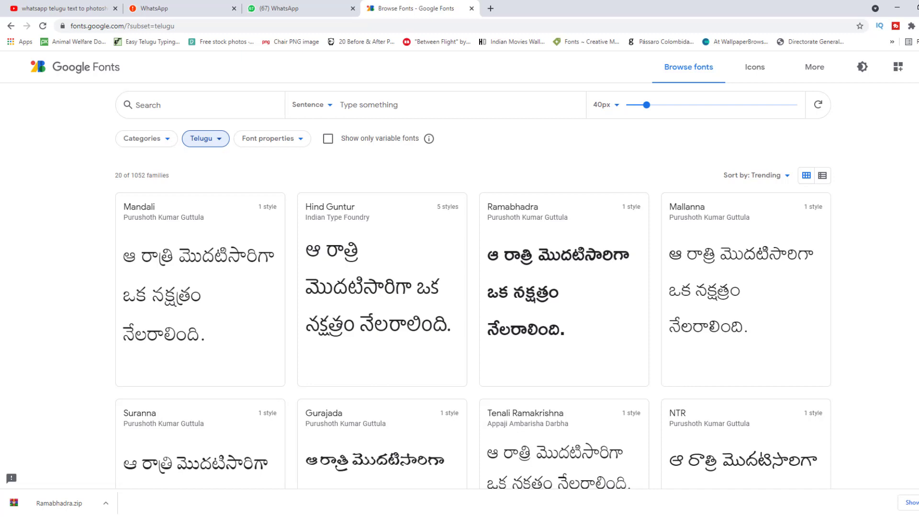
scroll(20, 355, down, 2)
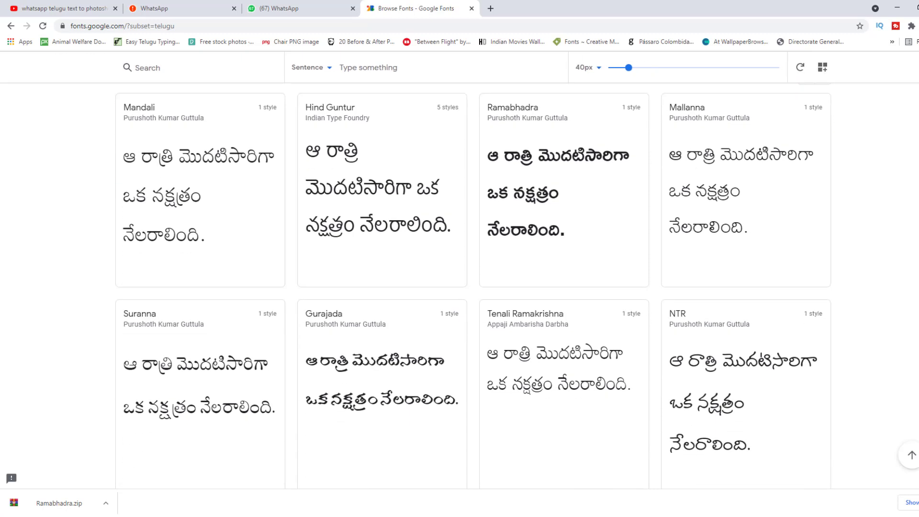
scroll(20, 355, down, 2)
scroll(20, 355, up, 4)
scroll(20, 355, down, 5)
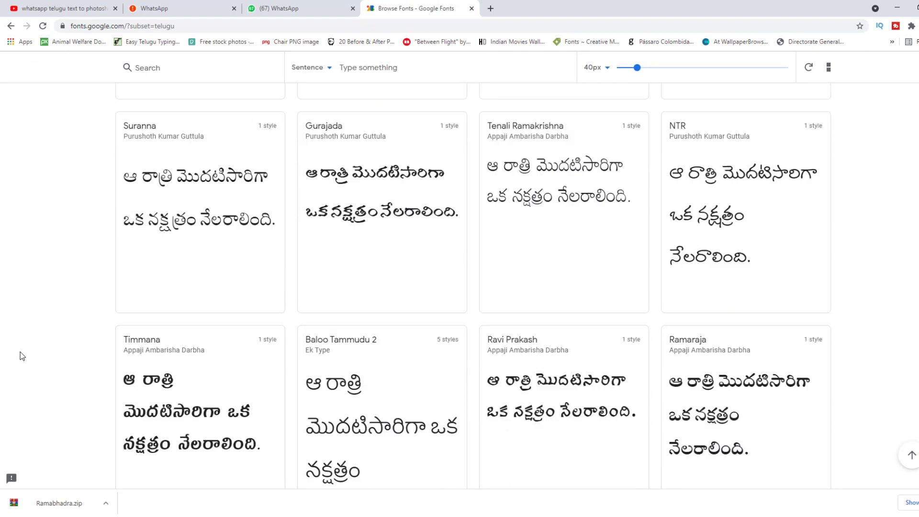
scroll(20, 355, down, 3)
scroll(20, 355, down, 3)
scroll(21, 355, down, 4)
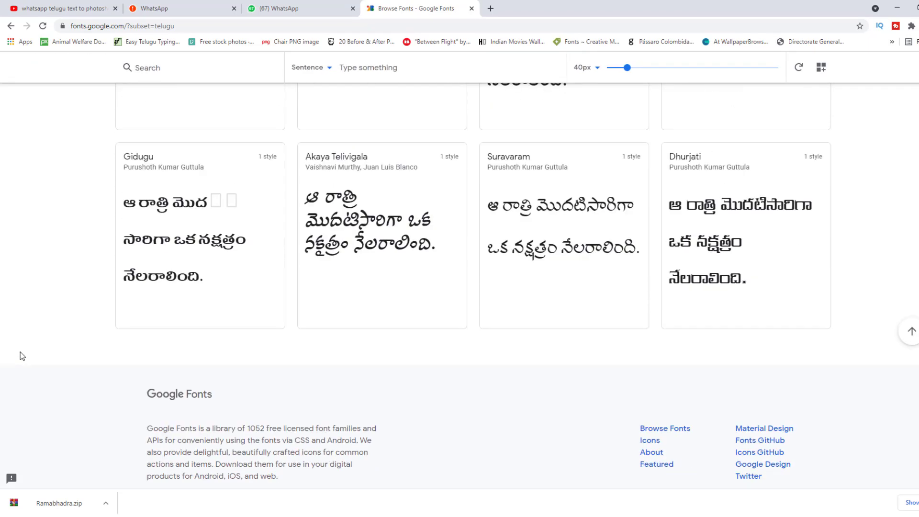
scroll(20, 356, up, 6)
scroll(20, 355, up, 5)
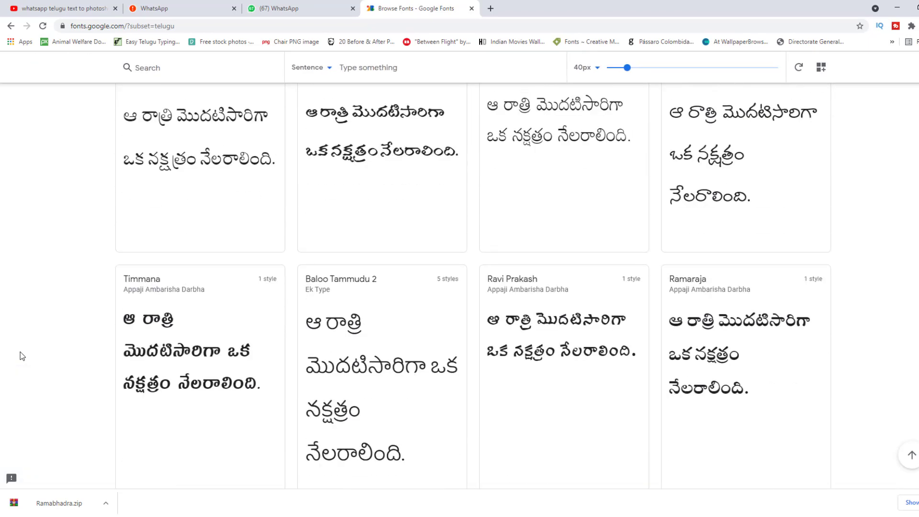
scroll(20, 356, up, 4)
scroll(20, 356, up, 4)
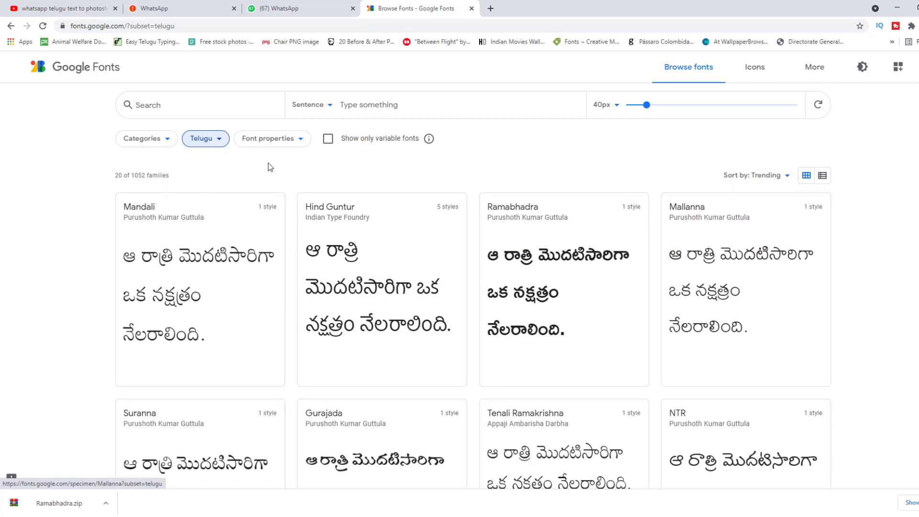
Paste నమస్తే బాగున్నారా as the Ramabhadra preview text and download the Ramabhadra family.
right_click(139, 249)
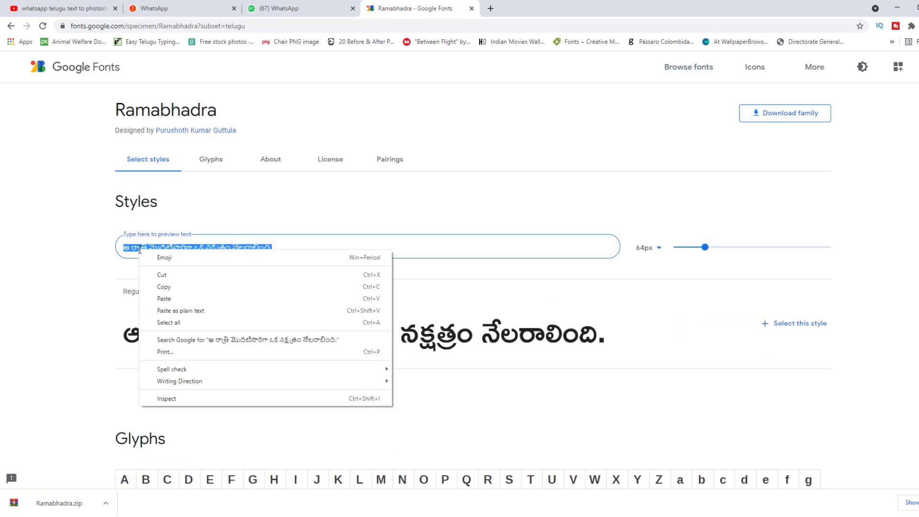
click(174, 298)
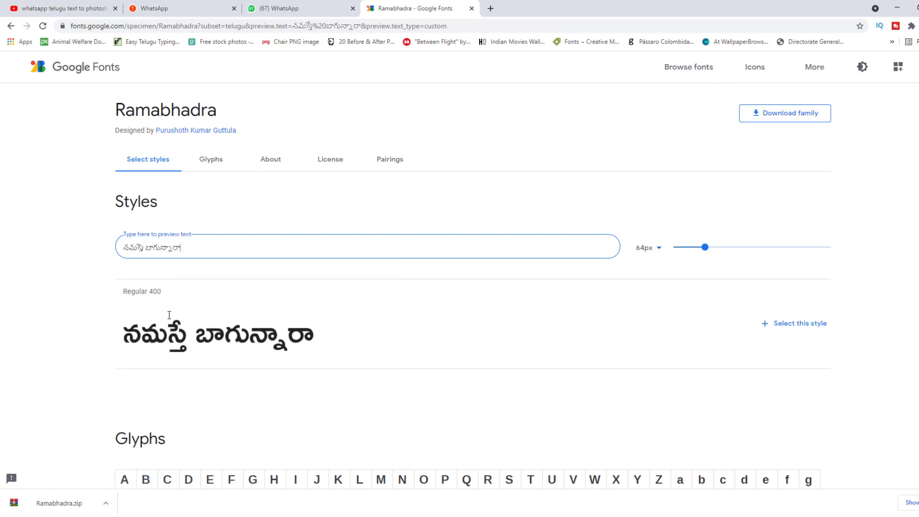
drag(124, 334, 364, 332)
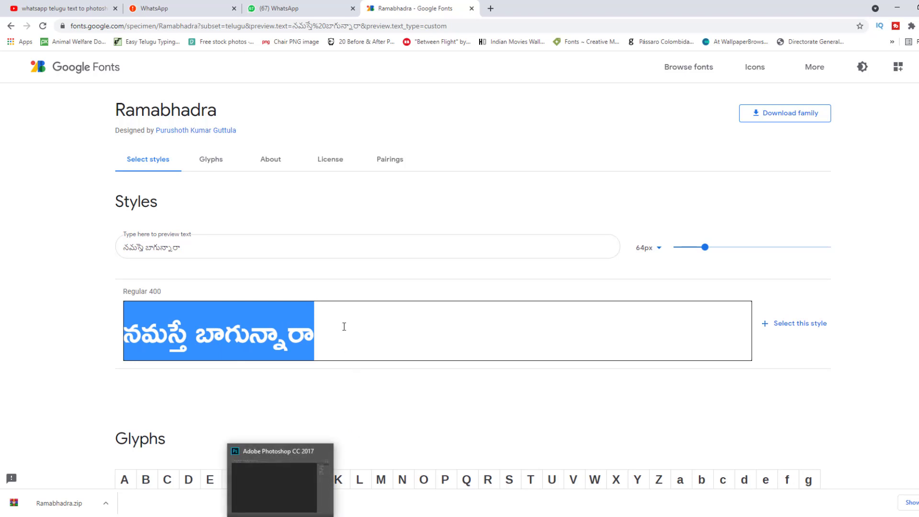
drag(332, 334, 8, 338)
click(637, 199)
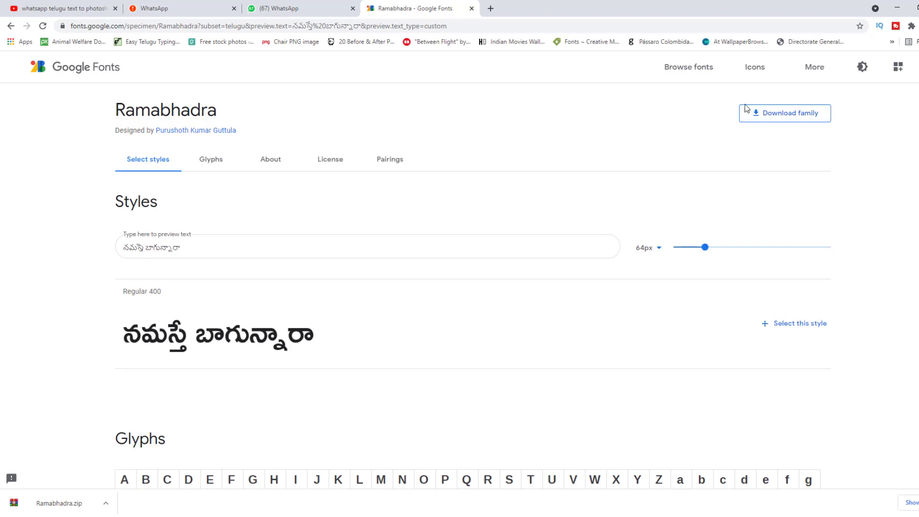
click(775, 114)
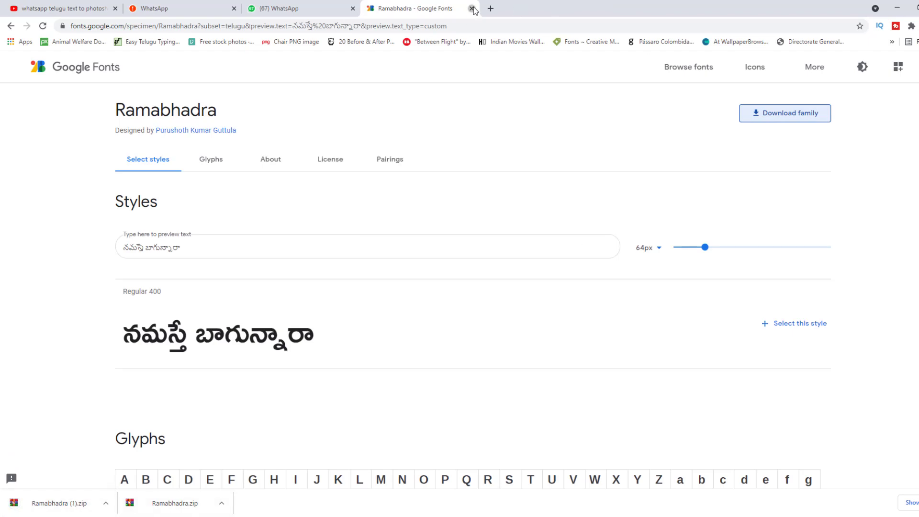
click(471, 8)
Paste the Ramabhadra font into C:\Windows\Fonts, declining replacement, then return to Photoshop.
click(896, 8)
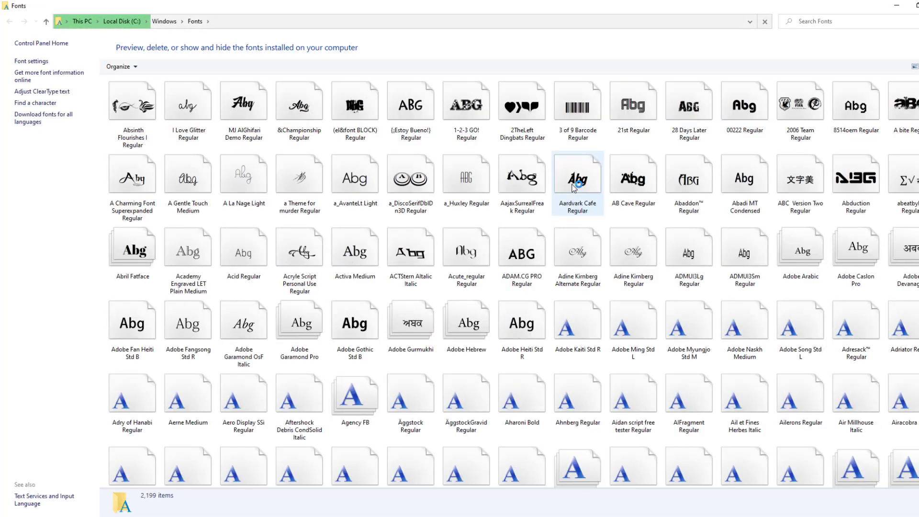
right_click(550, 152)
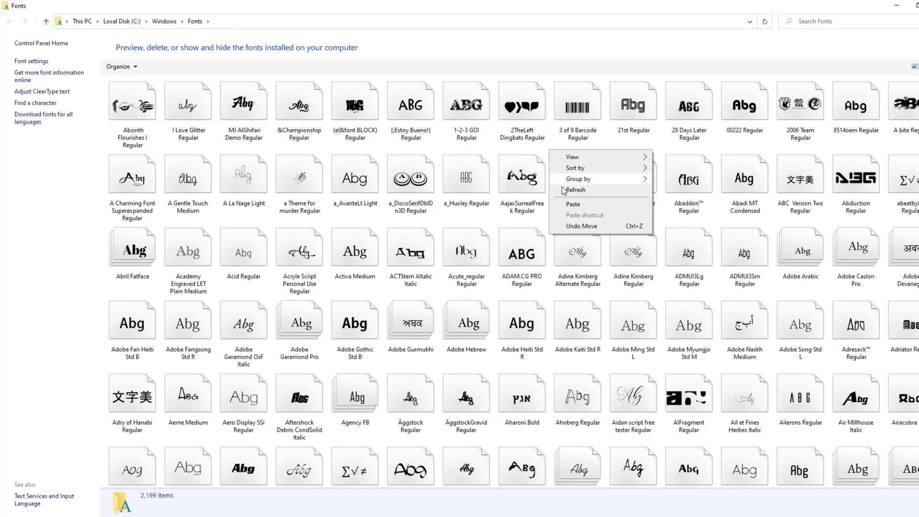
click(565, 203)
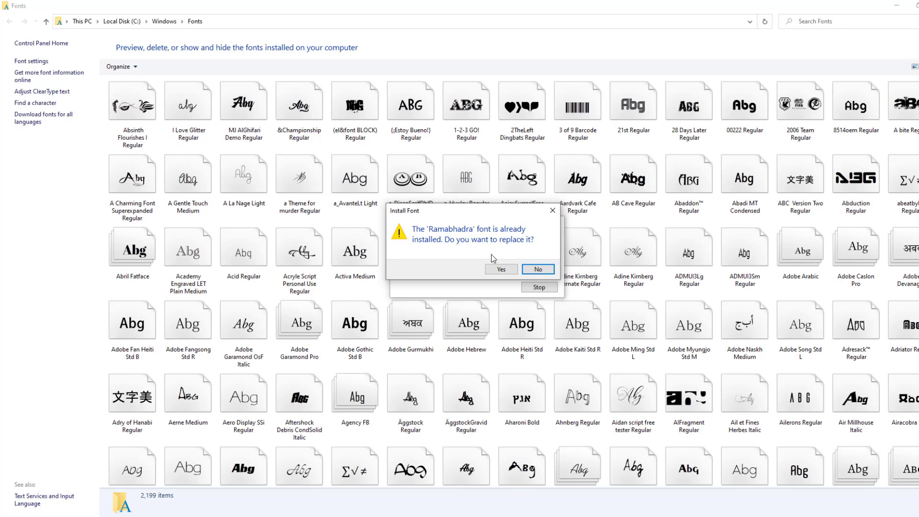
click(538, 270)
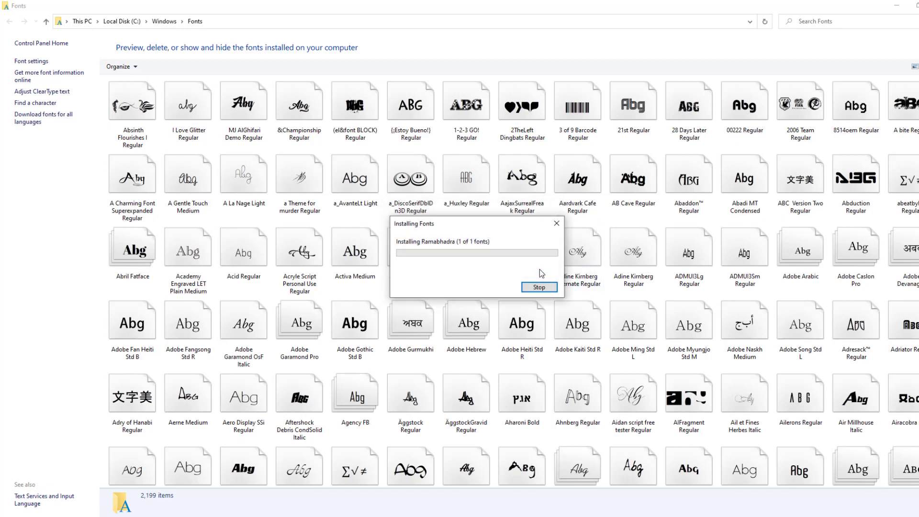
click(564, 231)
click(896, 5)
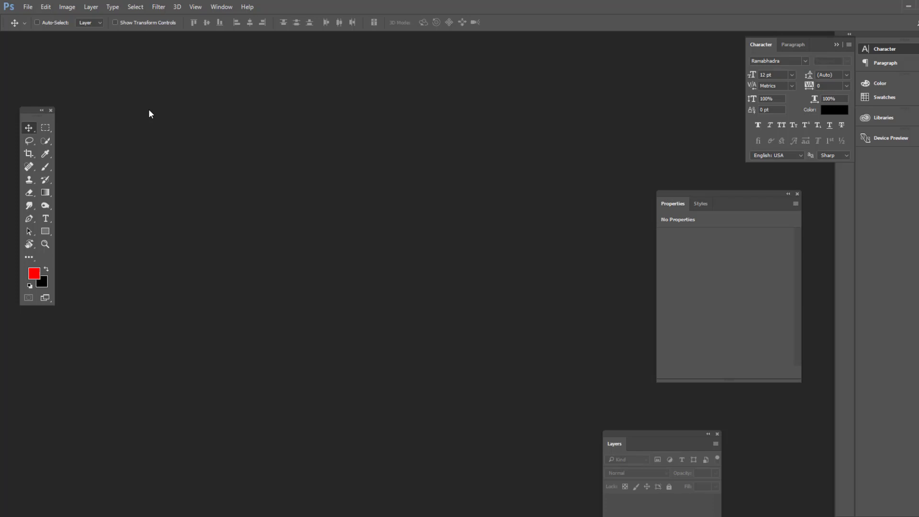
Create a new blank document, hide its guides, and fill the canvas with black.
click(27, 7)
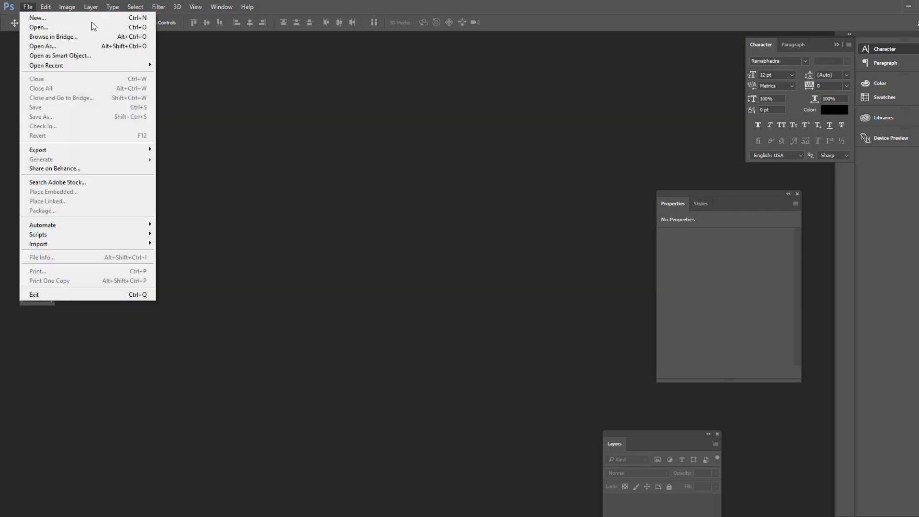
click(68, 21)
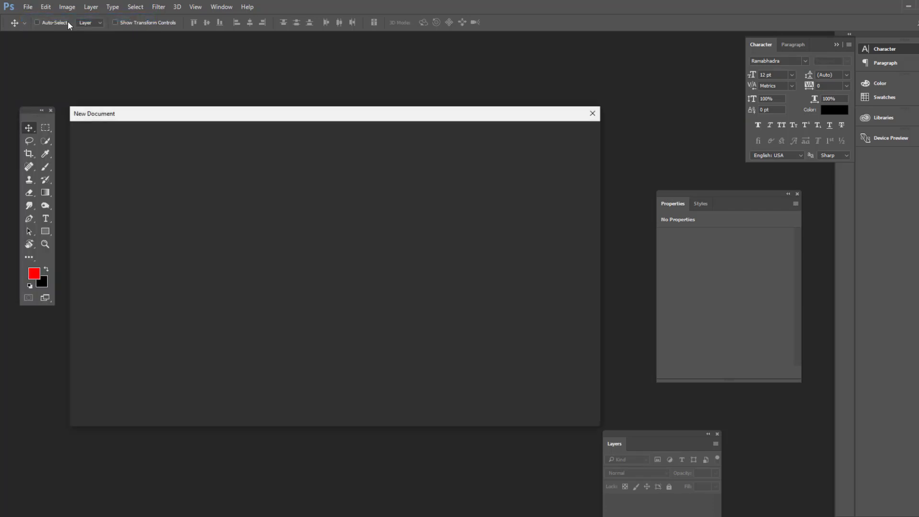
click(568, 409)
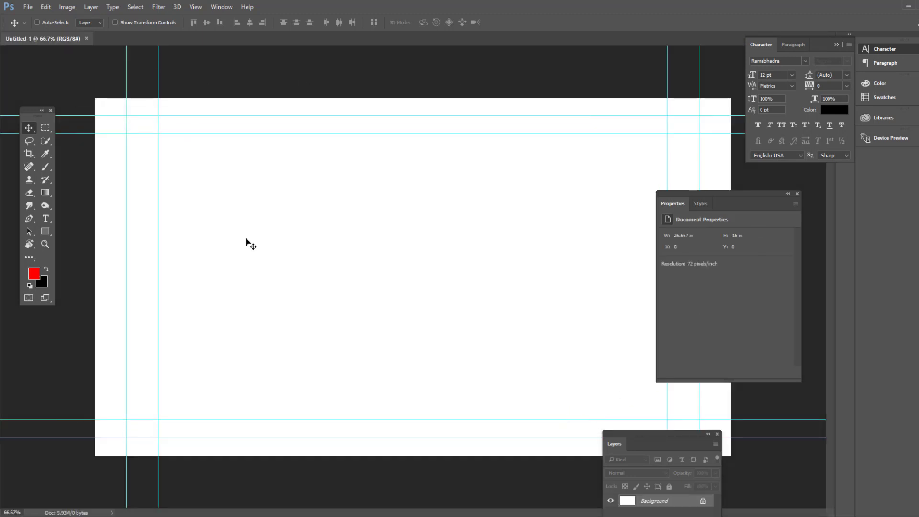
key(ctrl+semicolon)
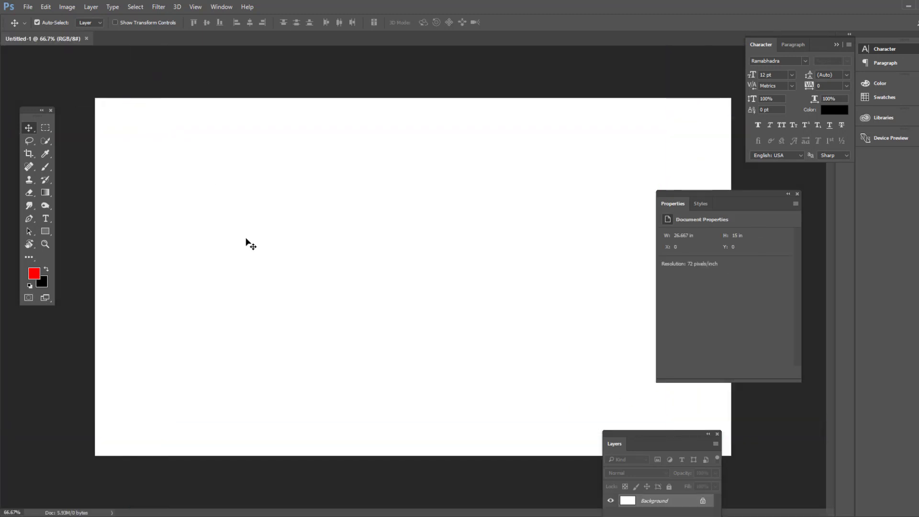
key(ctrl+BackSpace)
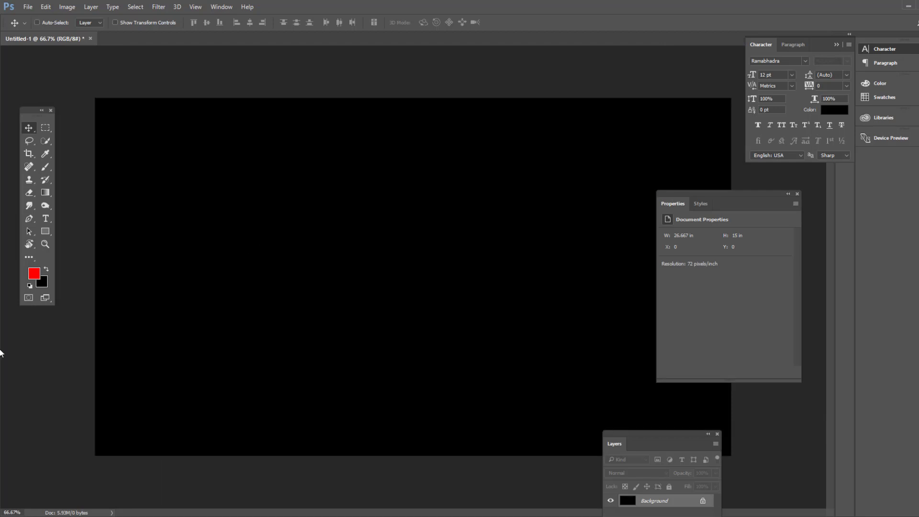
Paste the Telugu greeting నమస్తే బాగున్నారా onto the canvas as a white text layer.
key(d)
key(x)
key(t)
click(182, 222)
key(ctrl+v)
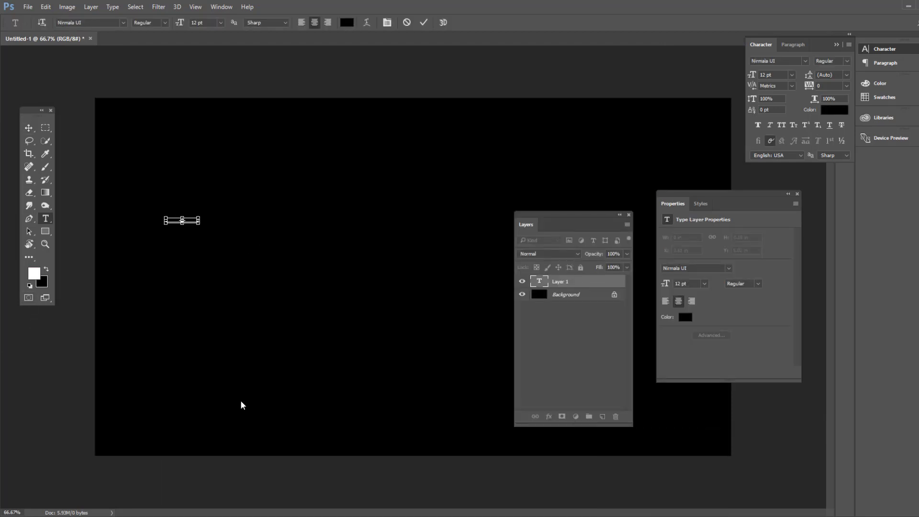
key(ctrl+Return)
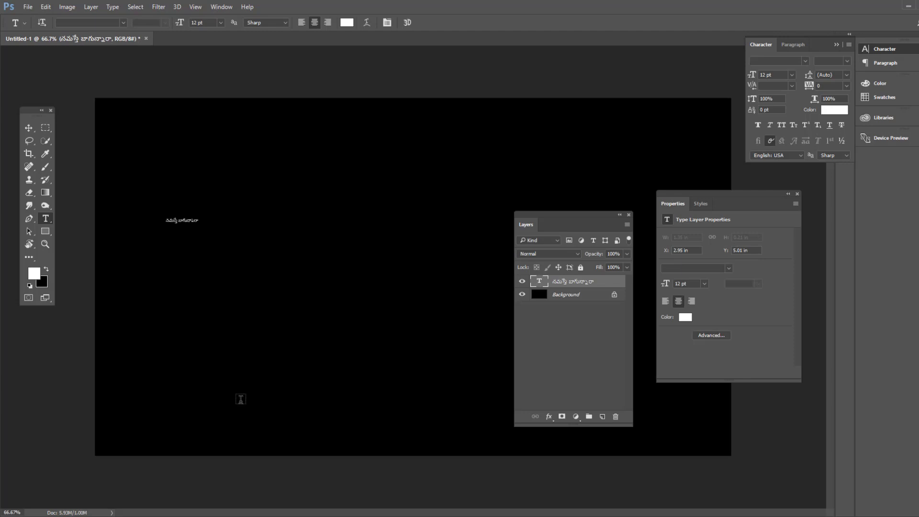
Scale the tiny Telugu line up and move it to the top of the canvas.
key(ctrl+t)
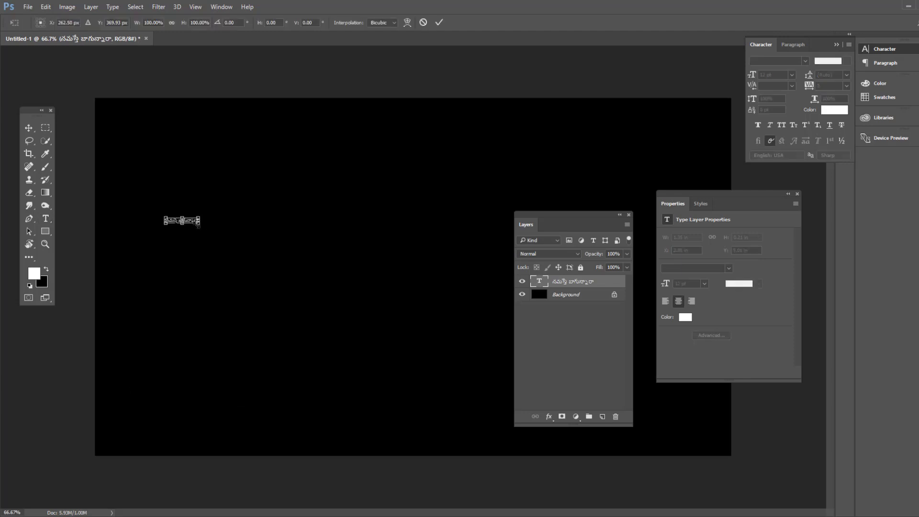
mouse_move(197, 224)
mouse_down()
mouse_move(573, 279)
mouse_move(579, 287)
mouse_up()
drag(407, 244, 433, 170)
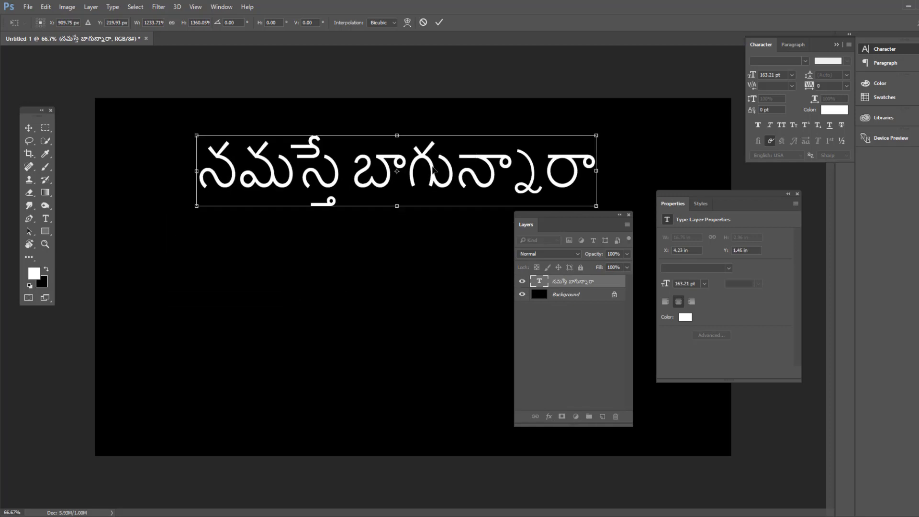
key(Return)
Change the Telugu title's font to Ramabhadra.
click(28, 127)
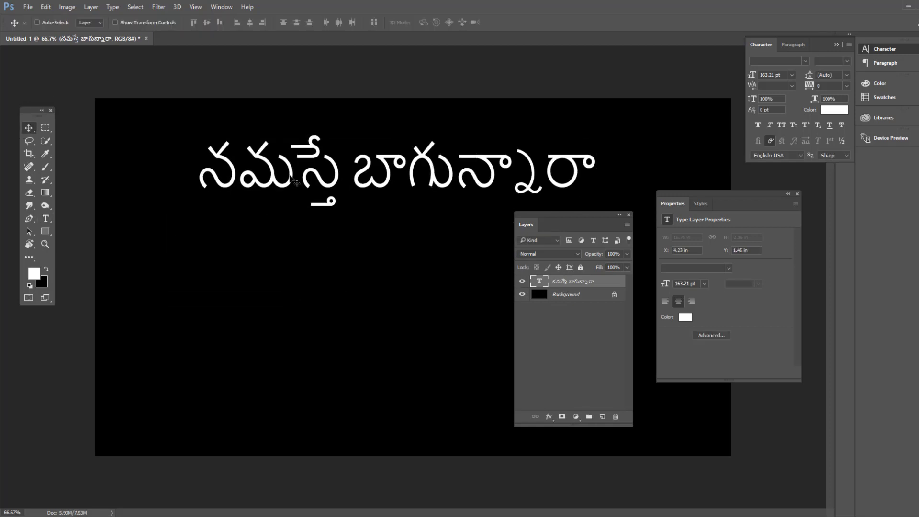
click(45, 219)
text(r)
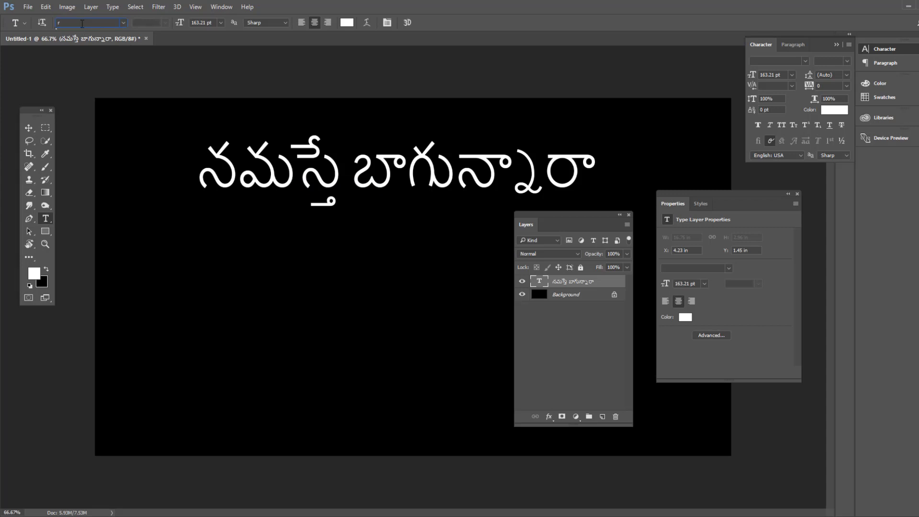
text(a)
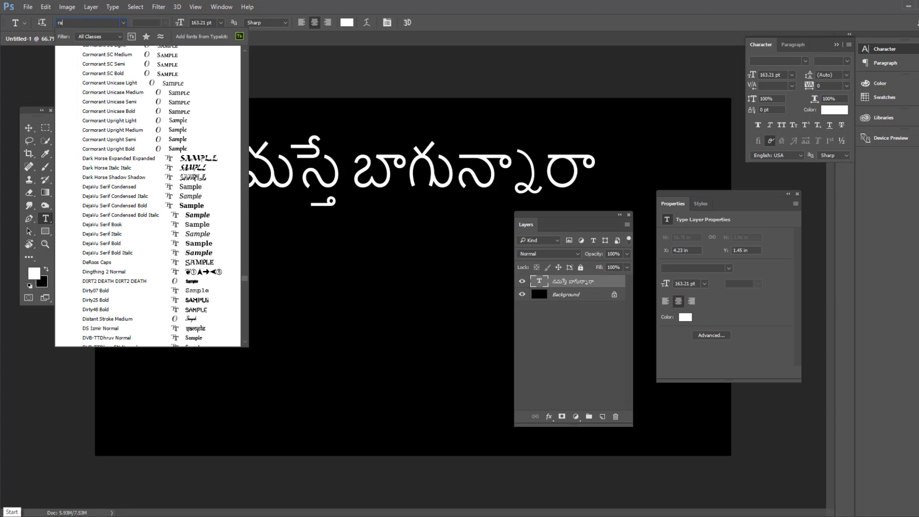
text(ma)
click(233, 51)
click(28, 127)
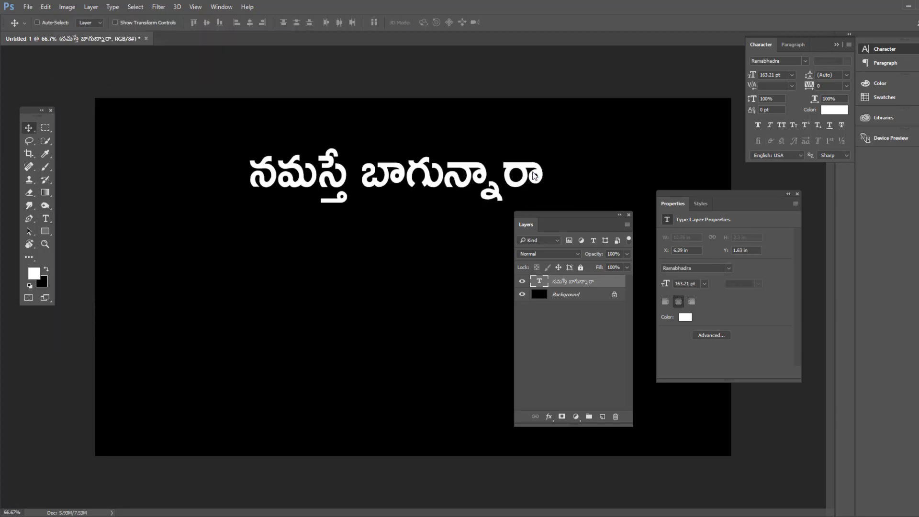
Enlarge the title to about 217 pt, nudge it lower, and add a gold Gradient Overlay.
key(ctrl+t)
drag(545, 139, 625, 134)
key(Return)
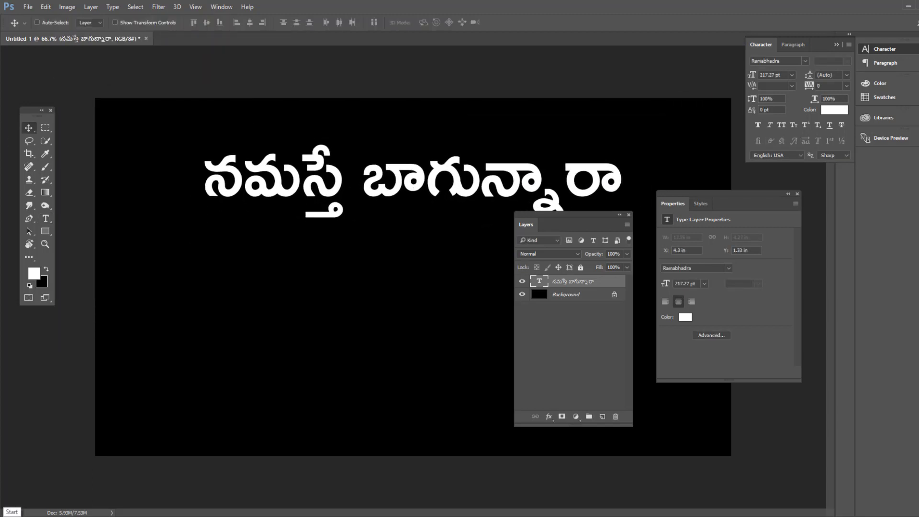
drag(583, 214, 599, 266)
double_click(574, 318)
key(Return)
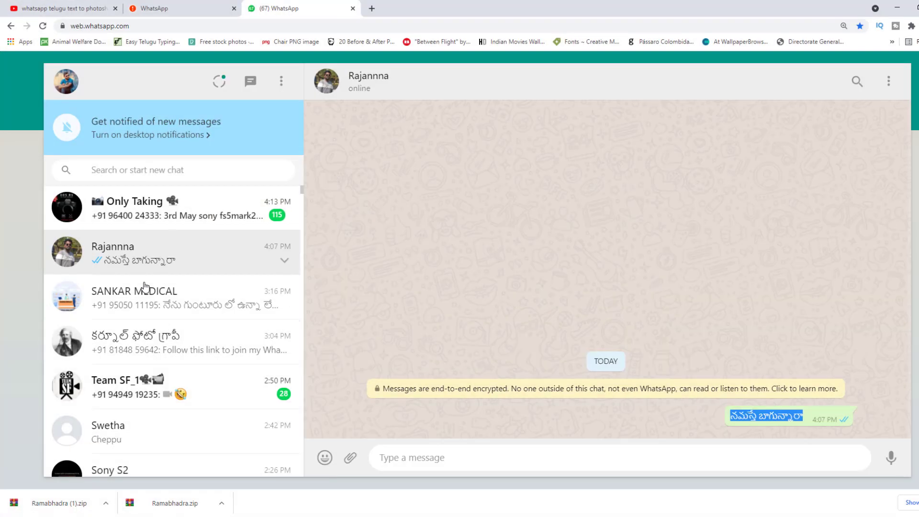
Copy the forwarded message's second Telugu line from the photography group chat.
click(191, 342)
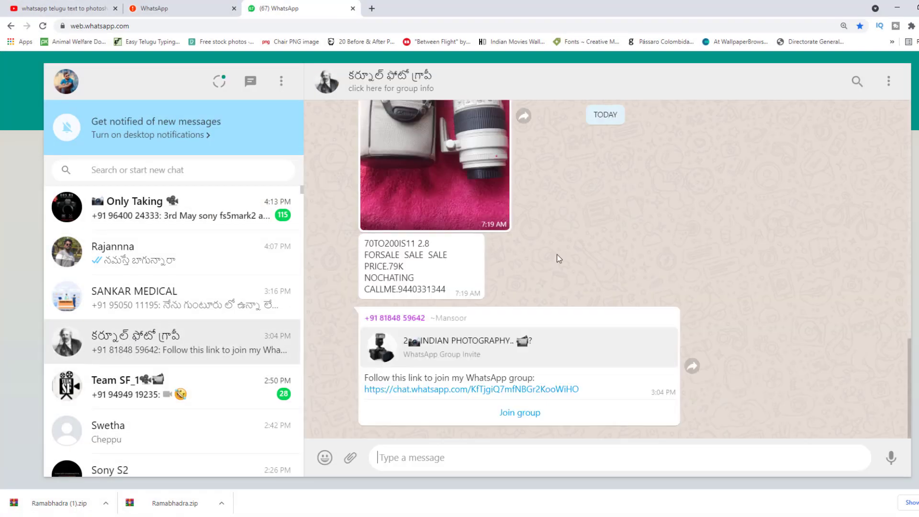
scroll(556, 256, up, 5)
scroll(431, 230, up, 5)
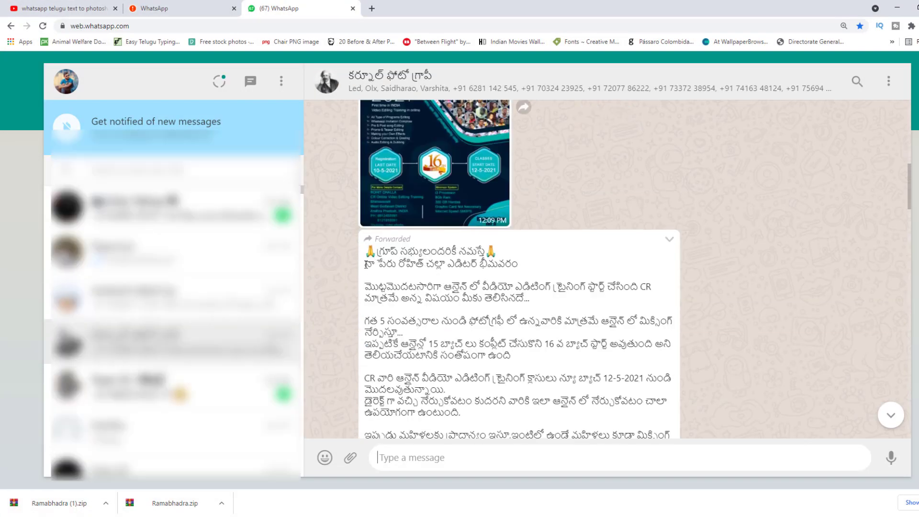
drag(364, 263, 496, 266)
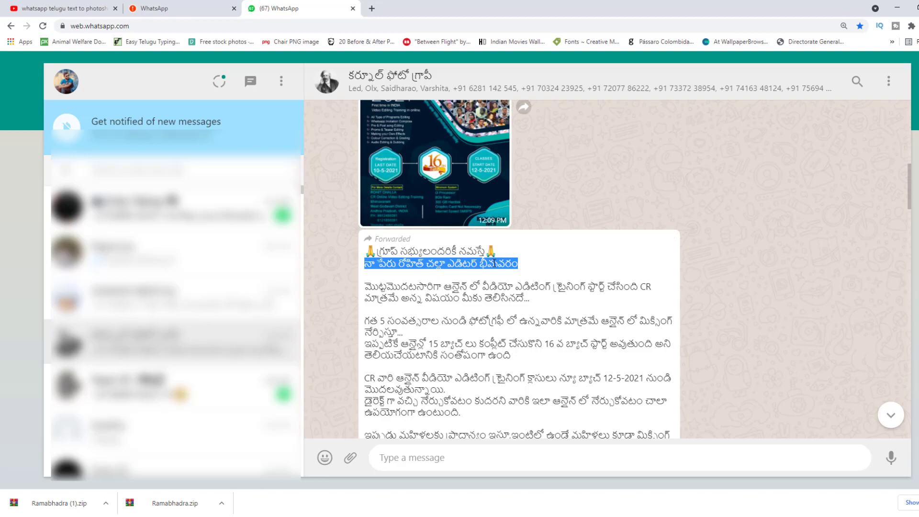
right_click(494, 264)
click(499, 266)
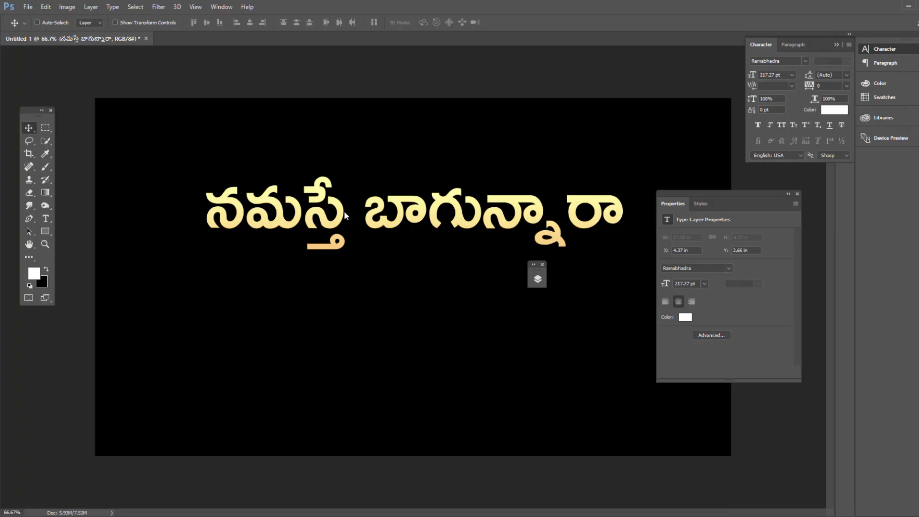
Duplicate the title text layer and replace its text with the copied Telugu line.
key(F7)
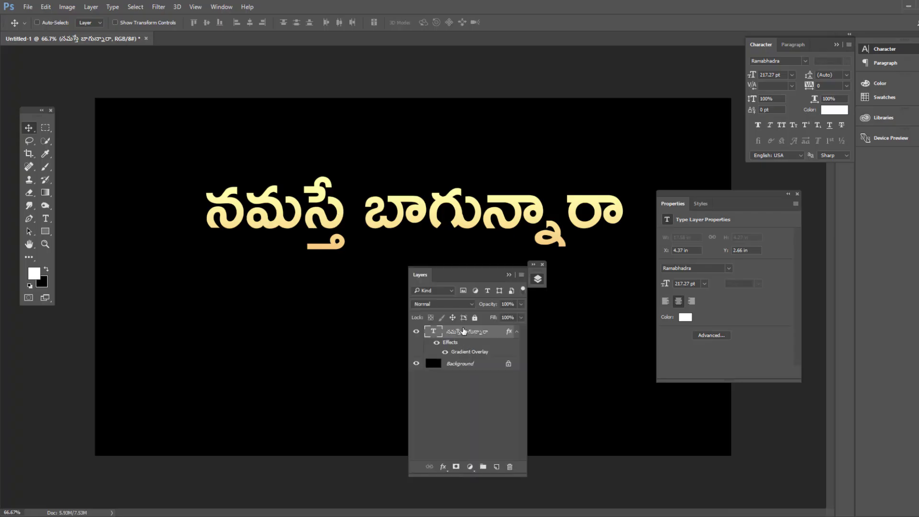
key(ctrl)
drag(463, 330, 496, 468)
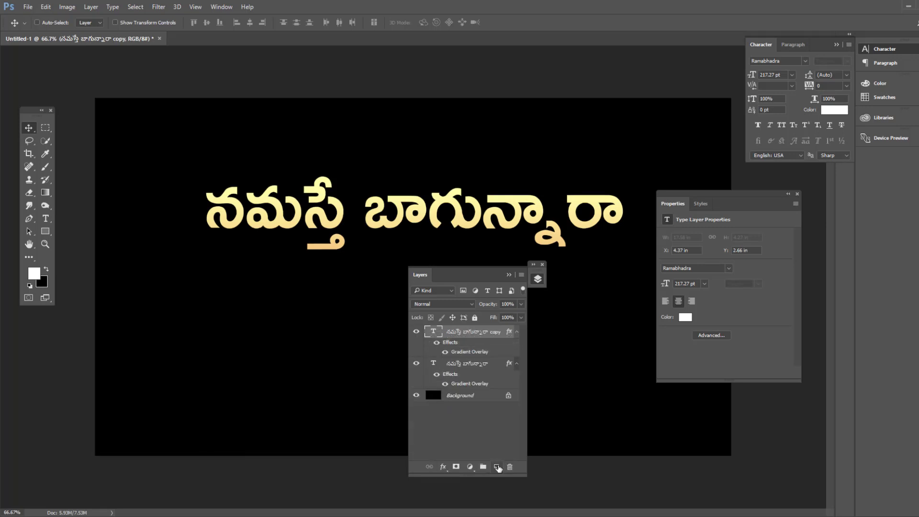
key(ctrl+v)
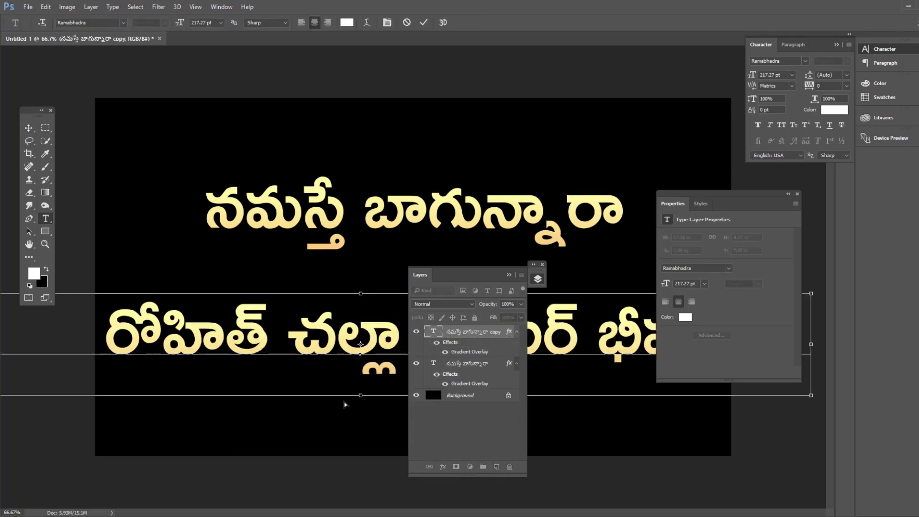
click(29, 127)
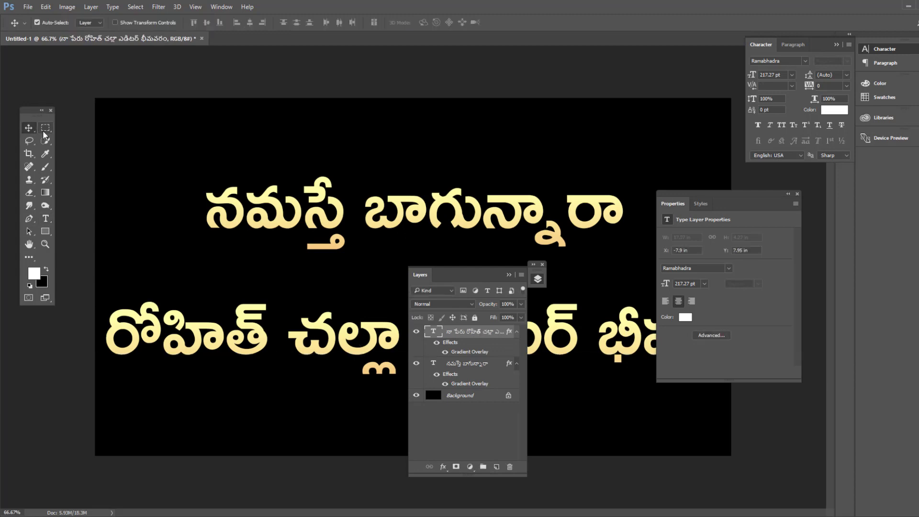
Shrink the second golden line and position it beneath the title.
key(ctrl+t)
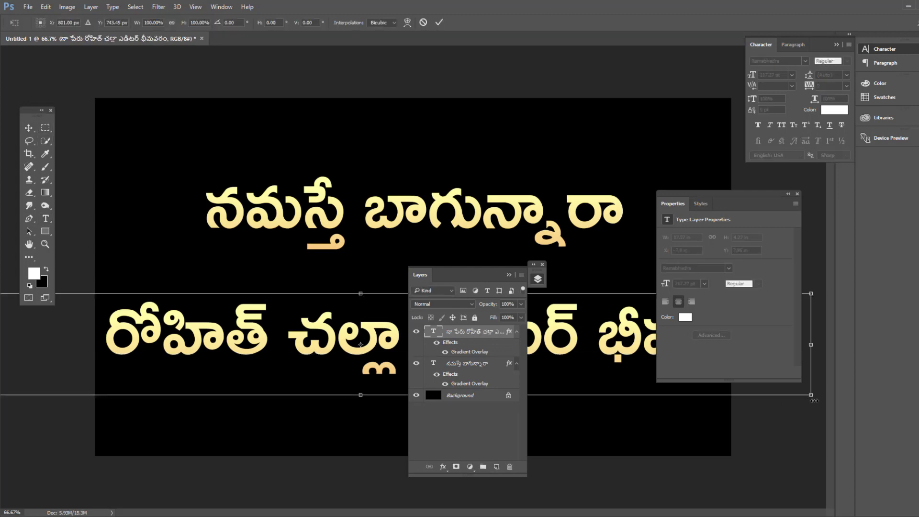
drag(812, 396, 565, 366)
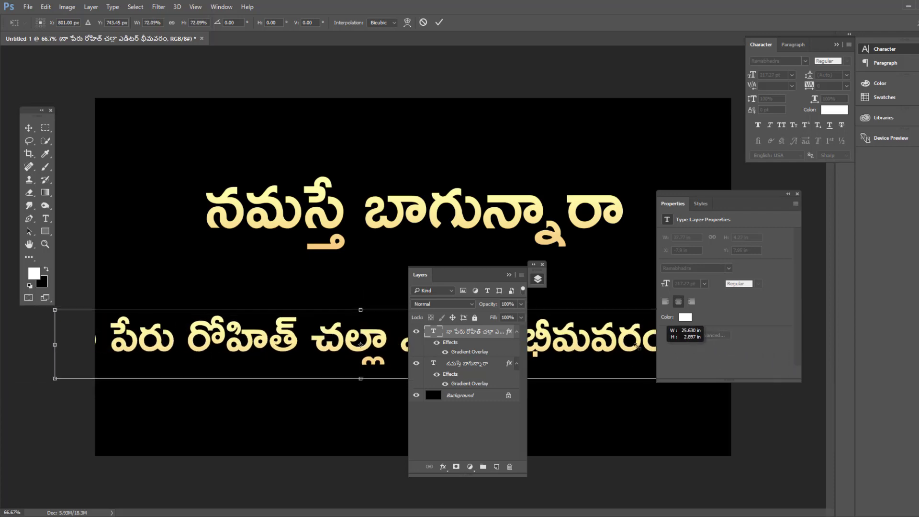
drag(467, 276, 718, 381)
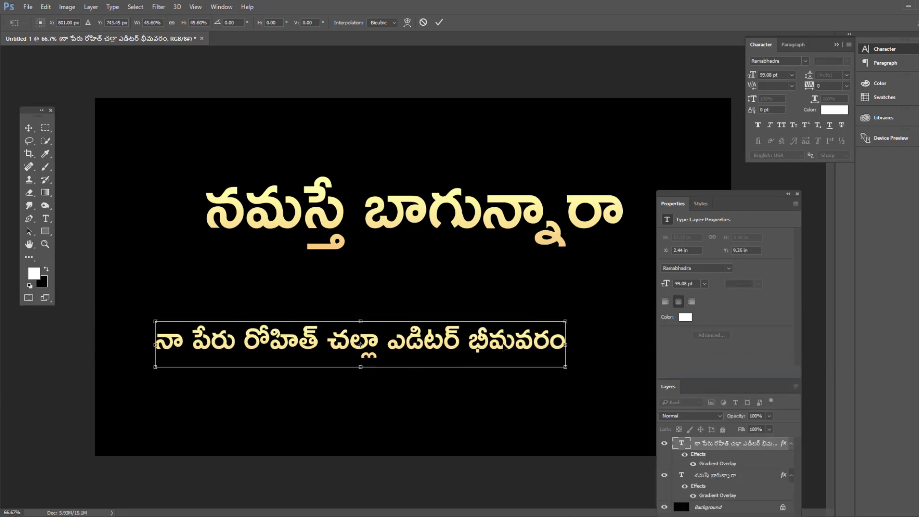
mouse_move(360, 345)
mouse_down()
mouse_move(423, 287)
mouse_move(412, 277)
mouse_up()
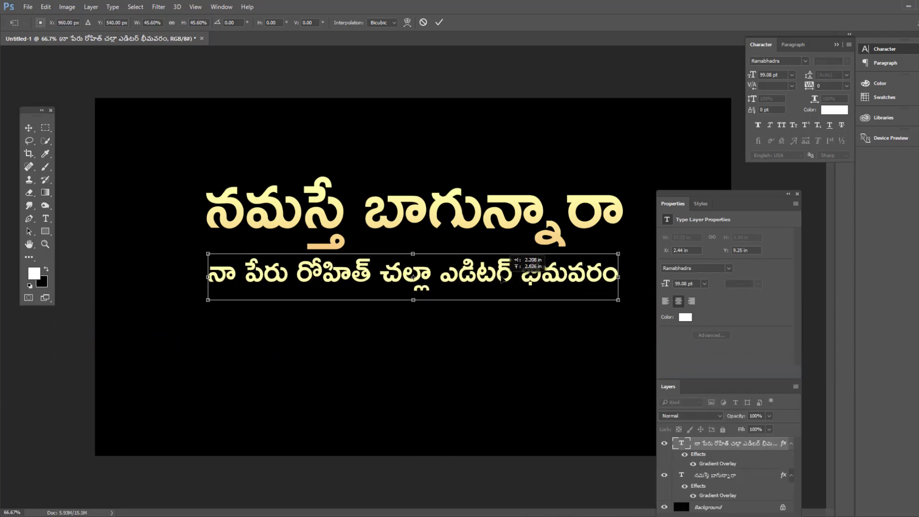
key(Return)
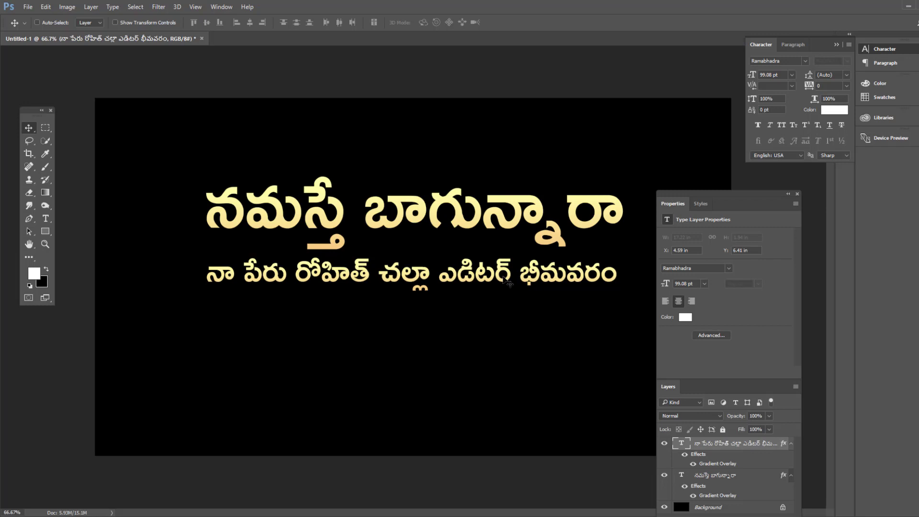
key(ctrl+t)
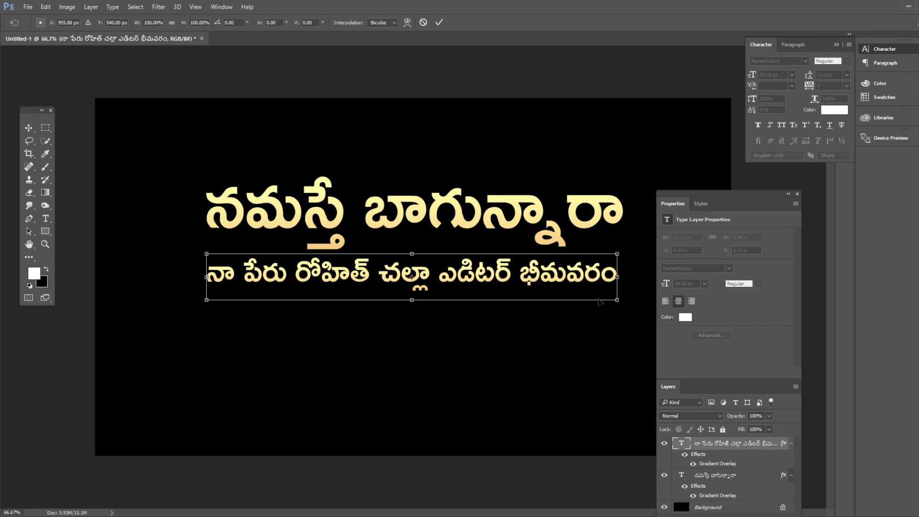
drag(618, 298, 566, 293)
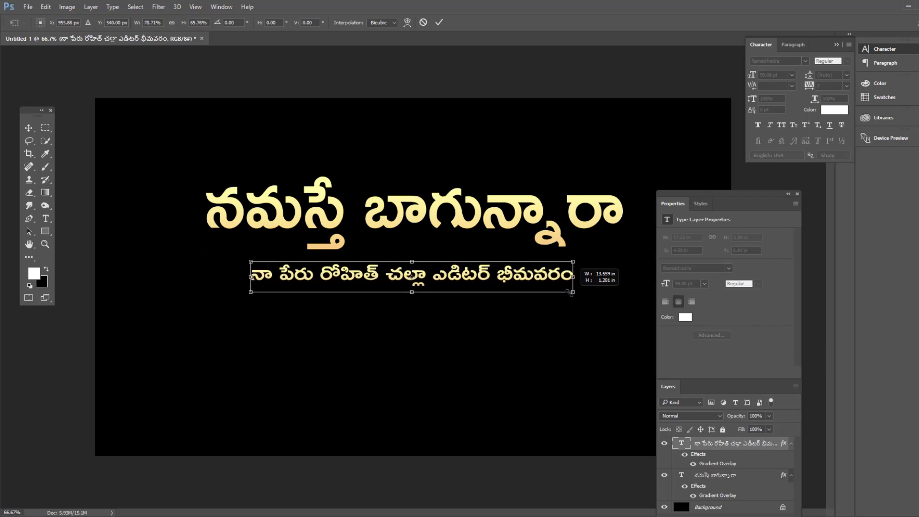